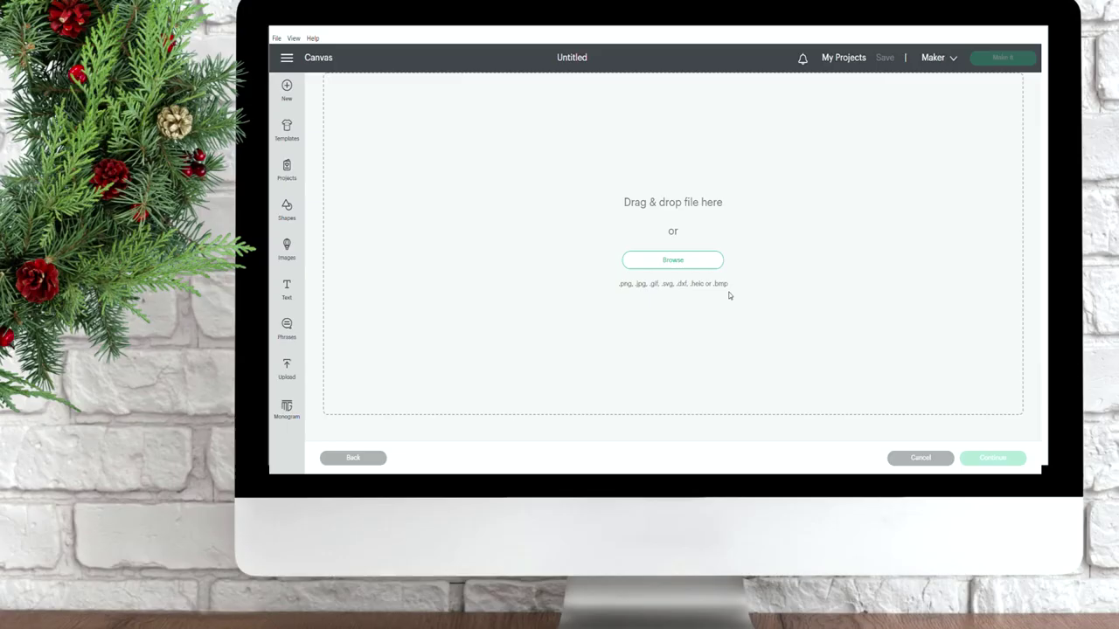
Step: Add the red lips, 'Just a Girl Who Loves Makeup' and Merry Christmas uploads to the canvas
left_click(936, 458)
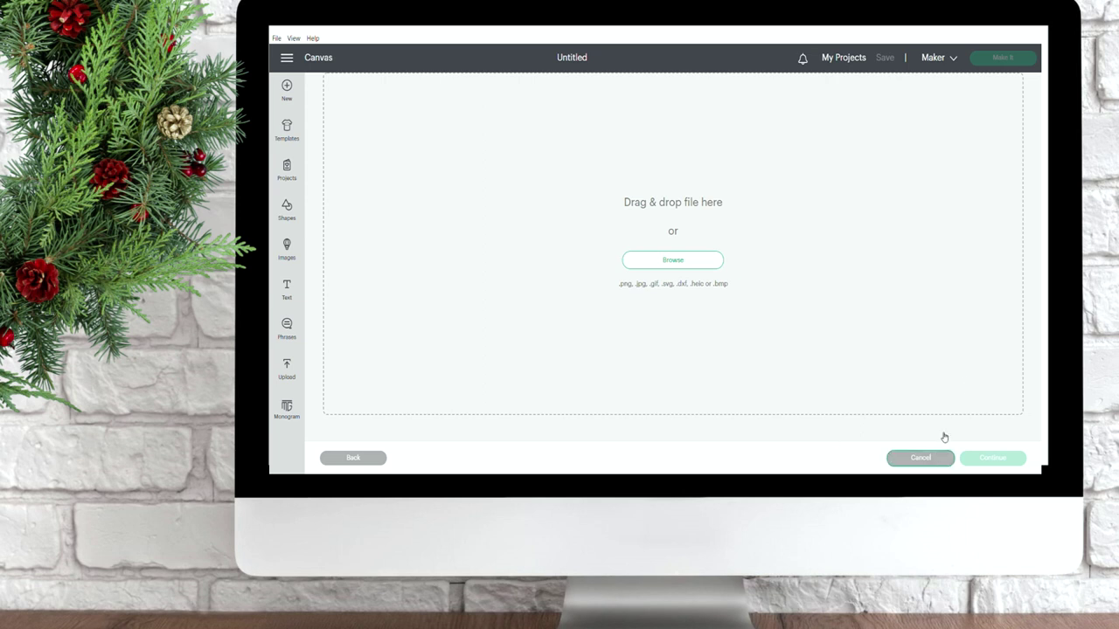
left_click(291, 366)
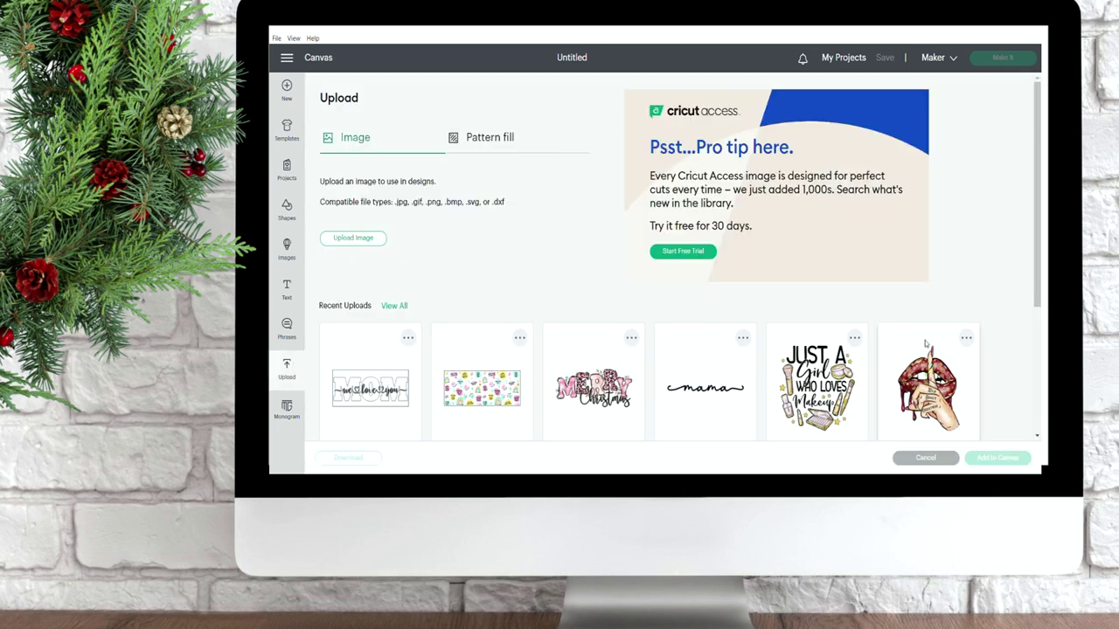
scroll(944, 314, "down", 1)
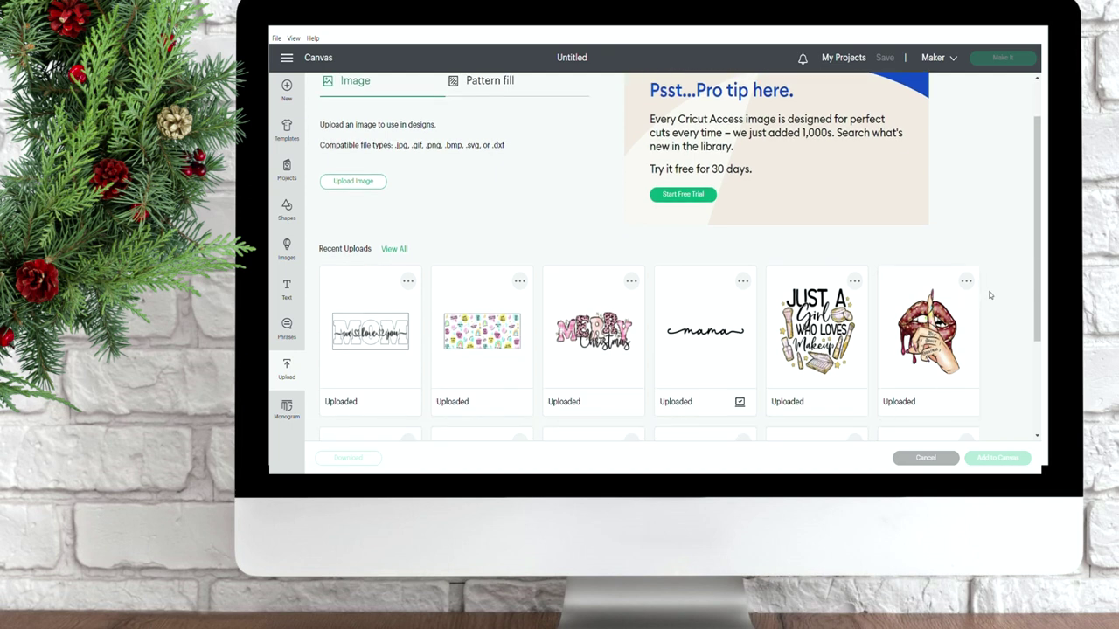
scroll(991, 292, "down", 2)
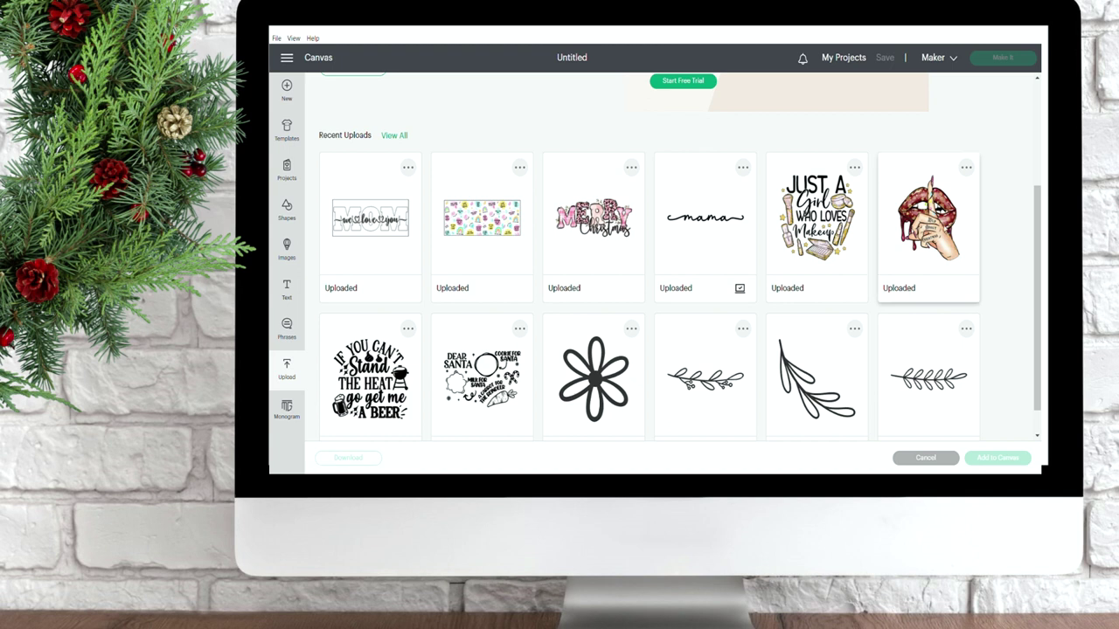
left_click(973, 260)
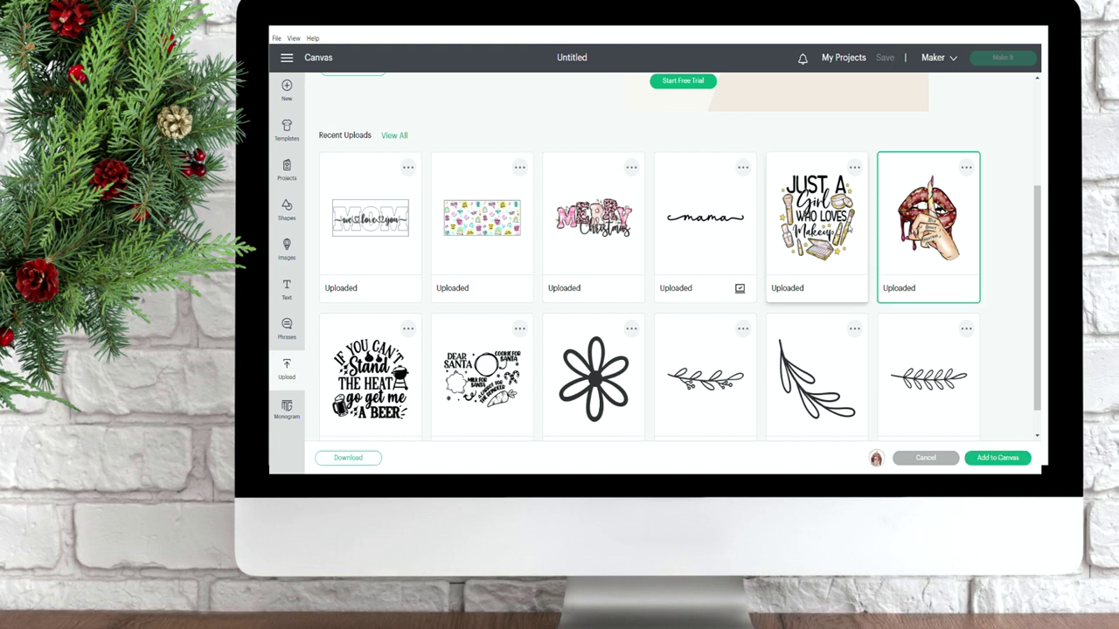
left_click(848, 229)
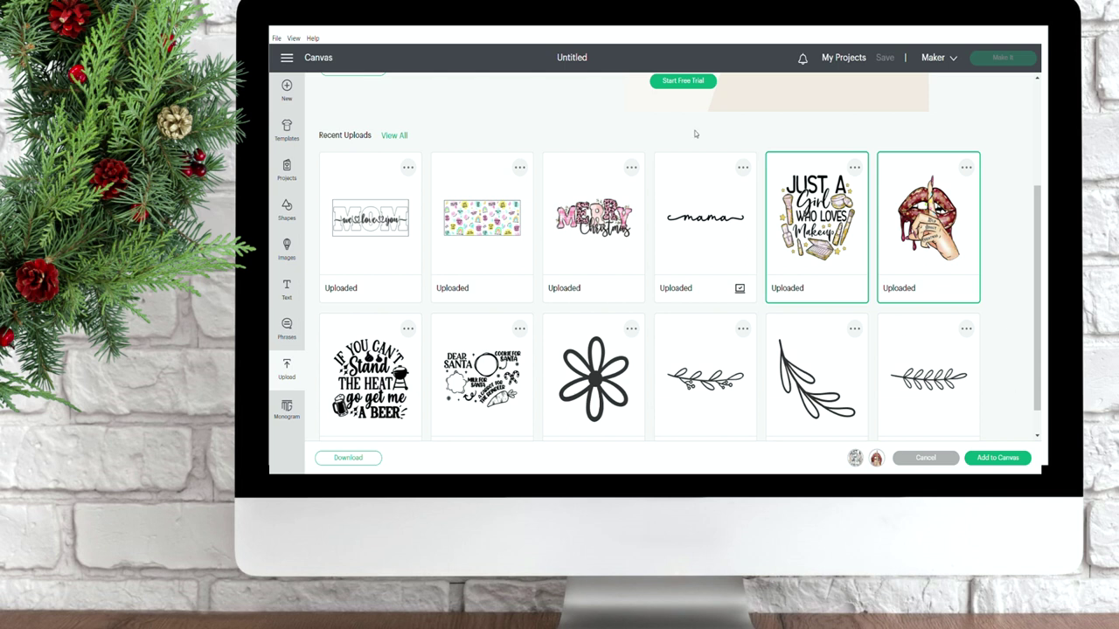
left_click(587, 204)
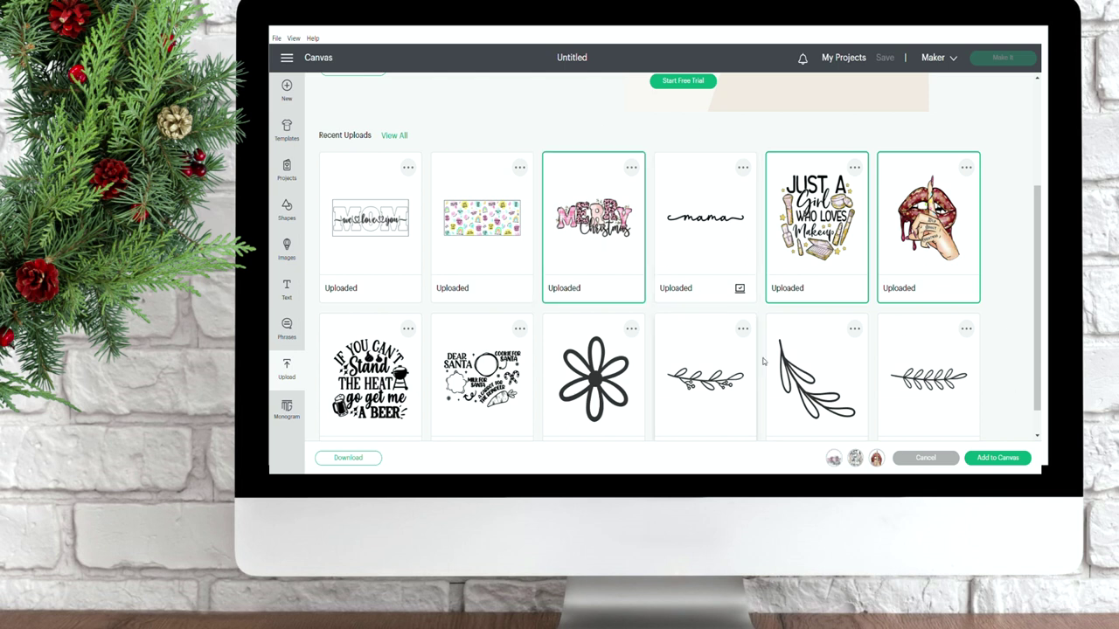
left_click(981, 462)
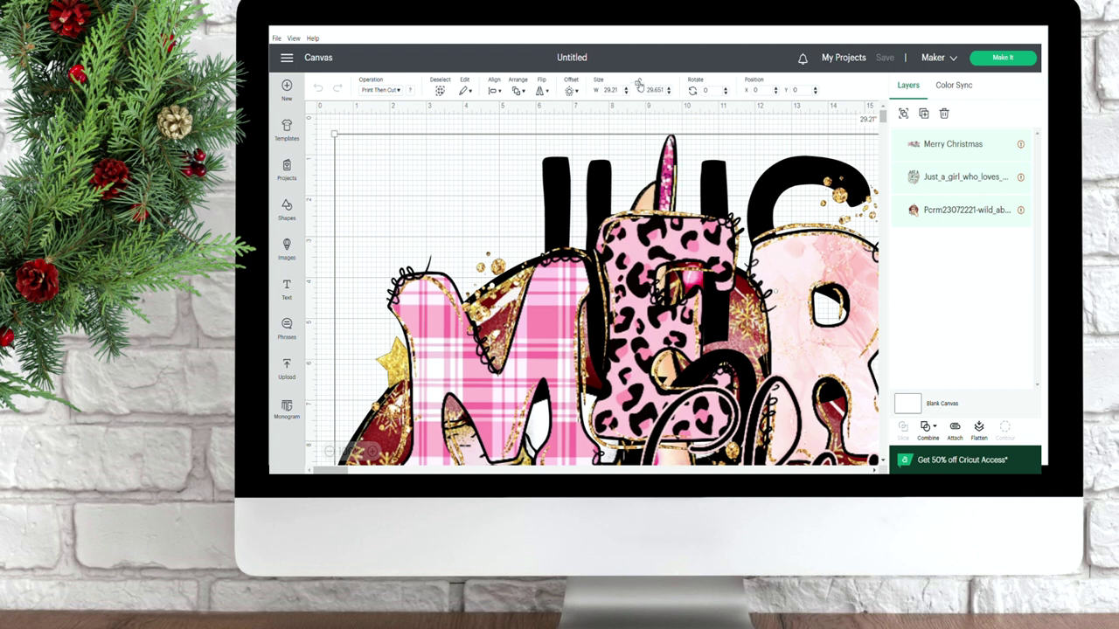
Step: Resize the oversized images to 5 inches wide and move Merry Christmas to the right
left_click(610, 90)
type("5")
key("Return")
left_click_drag(413, 177, 642, 186)
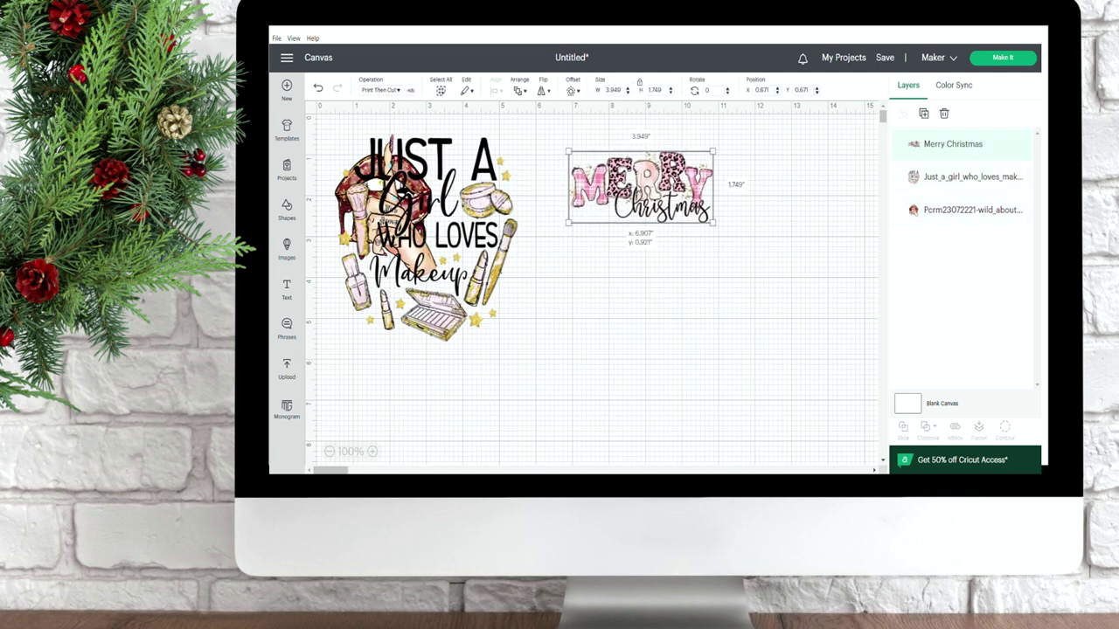
left_click(642, 262)
Step: Move the Just a Girl design into place and shrink it to about 3.3 inches
left_click(440, 216)
left_click_drag(440, 216, 642, 314)
left_click_drag(724, 443, 650, 359)
left_click_drag(605, 299, 650, 324)
left_click_drag(405, 240, 645, 339)
Step: Place the lips left of the makeup design and Merry Christmas above the other designs
left_click(483, 283)
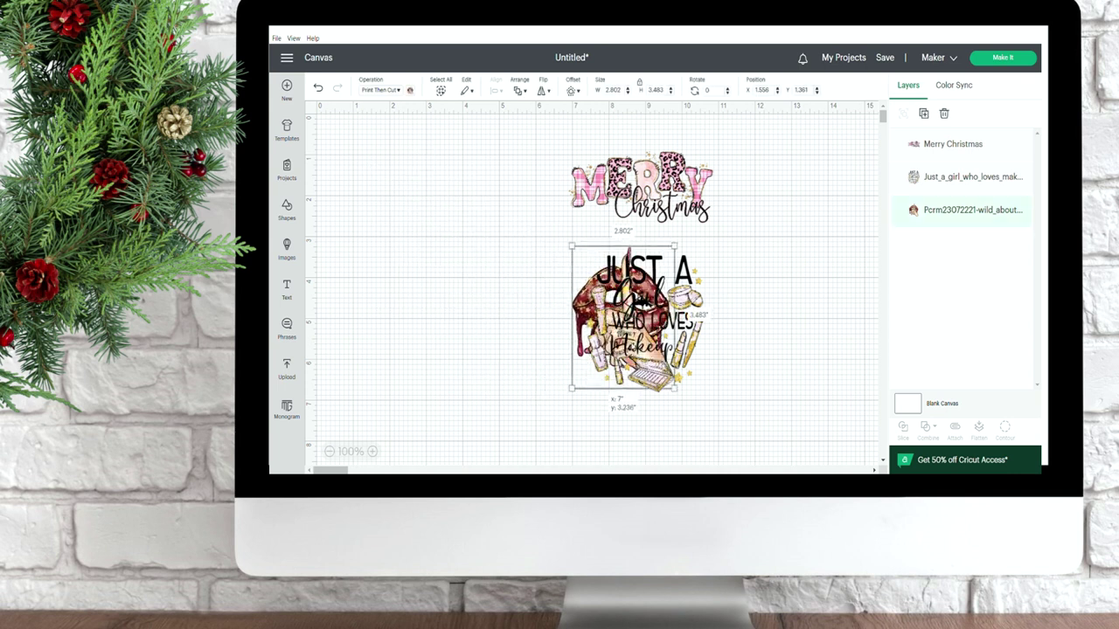
left_click_drag(637, 300, 514, 279)
left_click(641, 185)
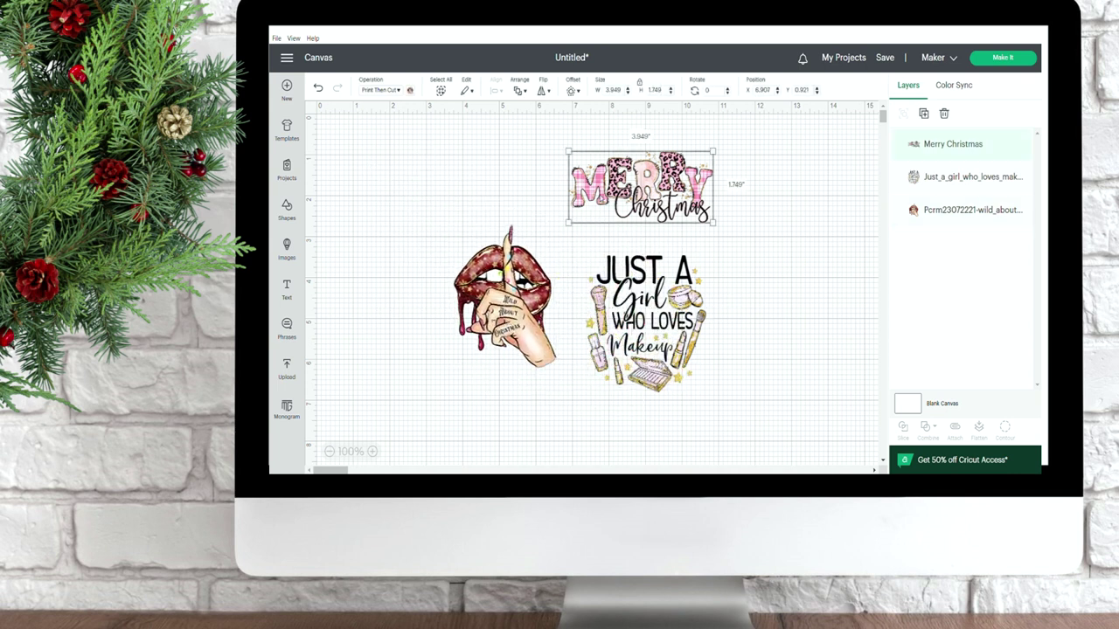
left_click_drag(640, 185, 595, 185)
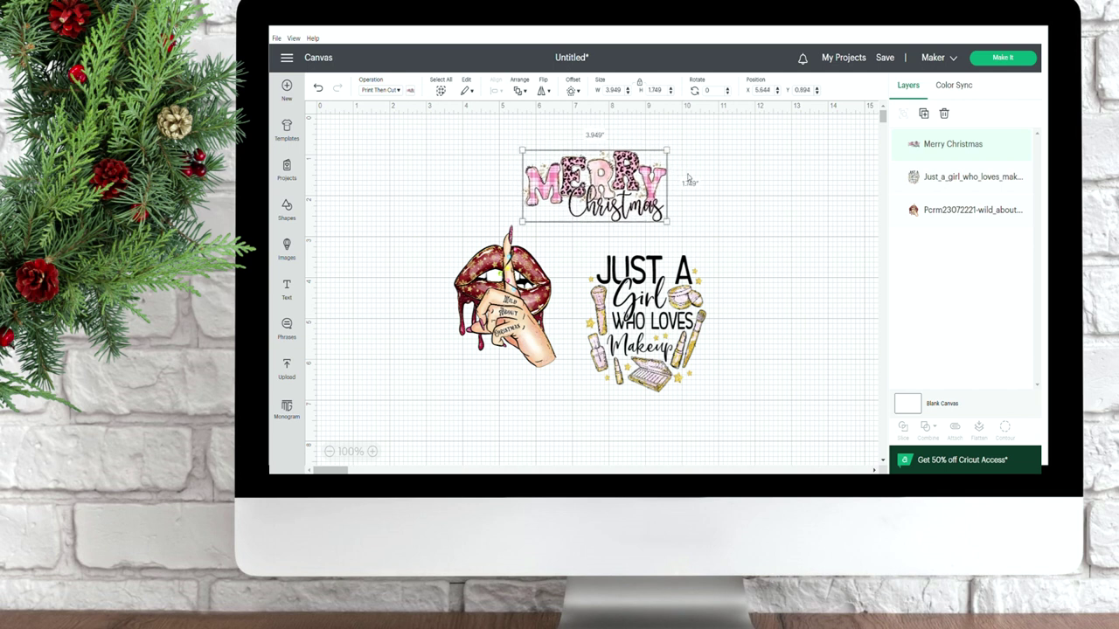
left_click(713, 189)
left_click(632, 201)
left_click(756, 229)
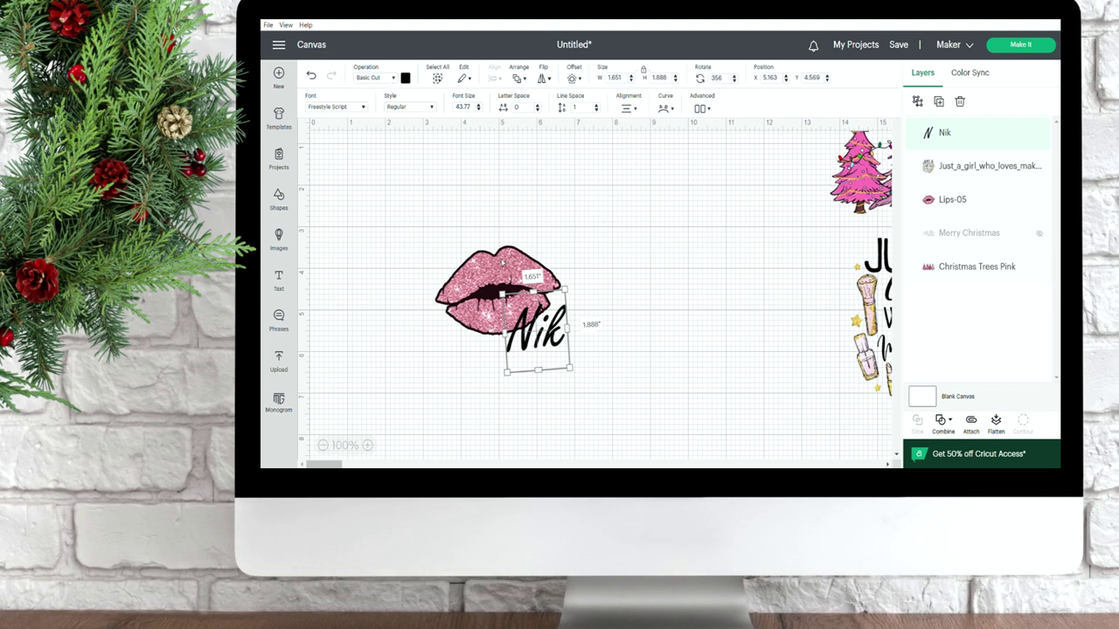
Step: Select the glitter lips with the Nik text and flatten them into one Print Then Cut image
left_click(503, 262)
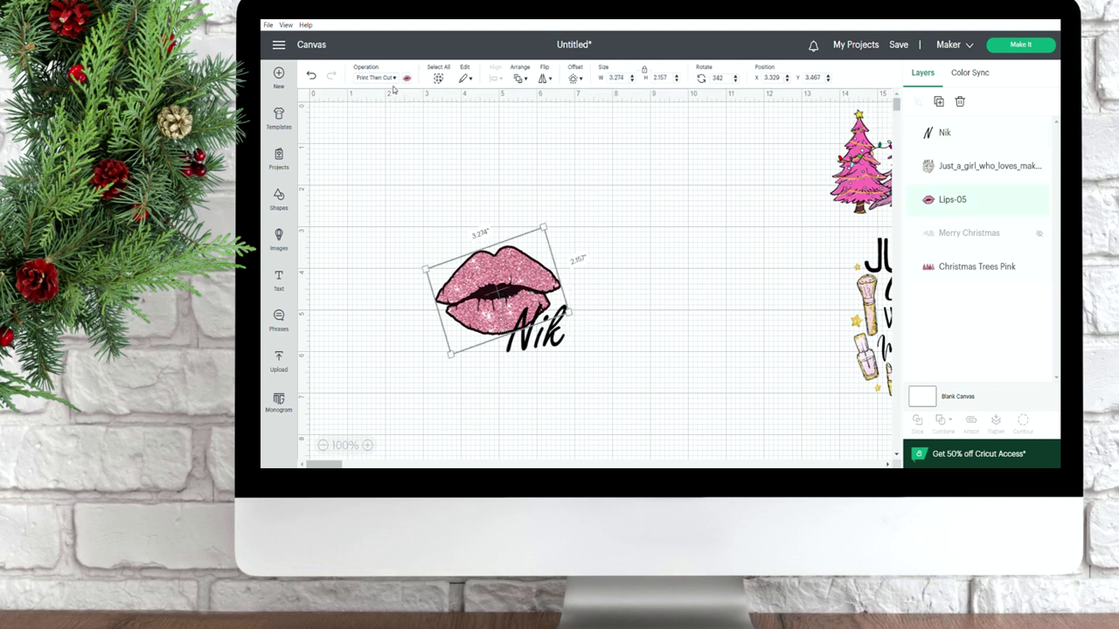
left_click(707, 275)
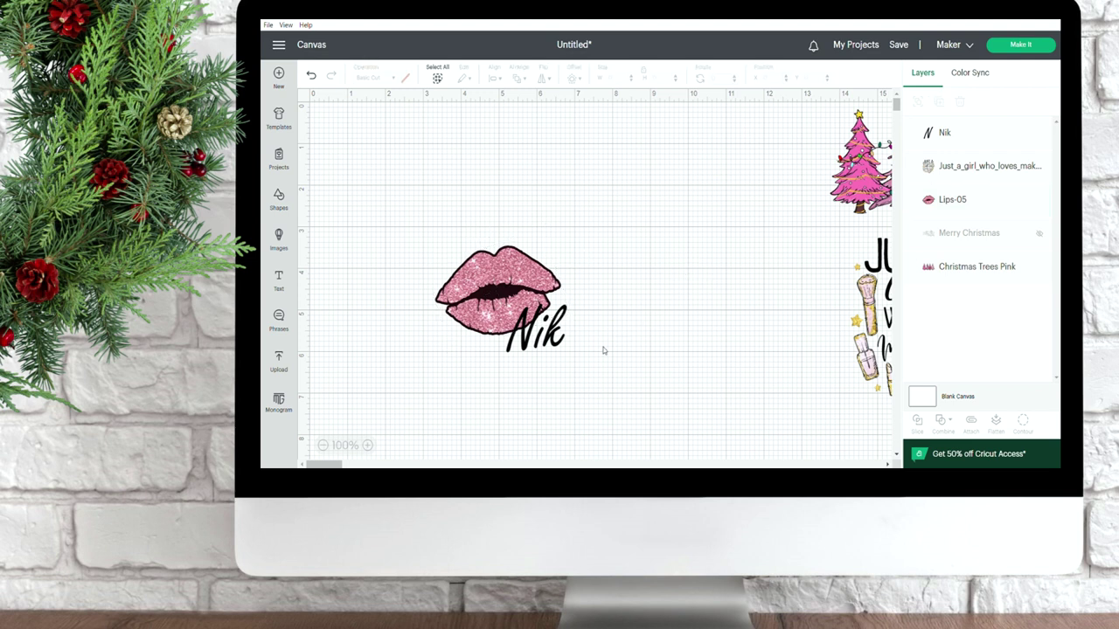
left_click_drag(595, 365, 400, 205)
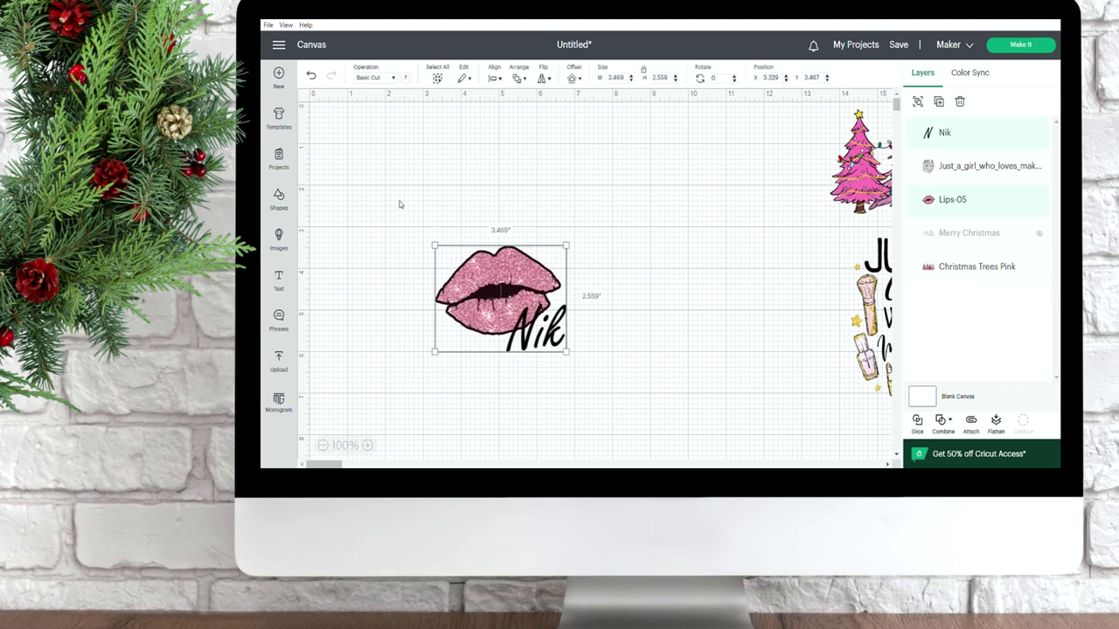
left_click(997, 424)
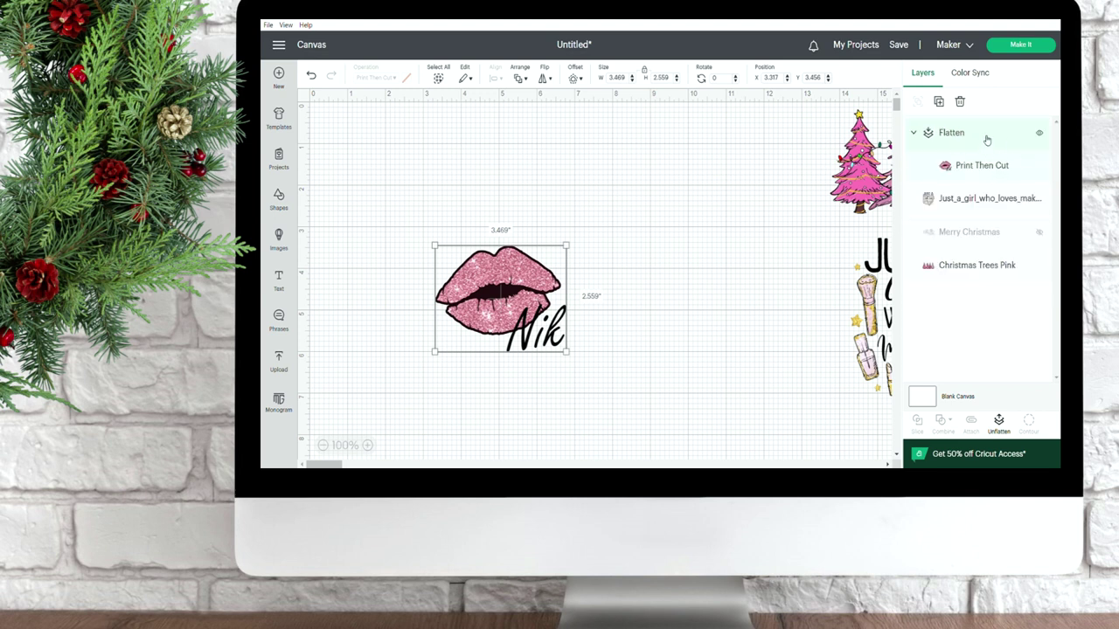
Step: Nudge the flattened lips image slightly up and to the right
left_click(622, 317)
left_click(503, 302)
mouse_move(502, 293)
left_mouse_down()
mouse_move(466, 258)
mouse_move(512, 291)
left_mouse_up()
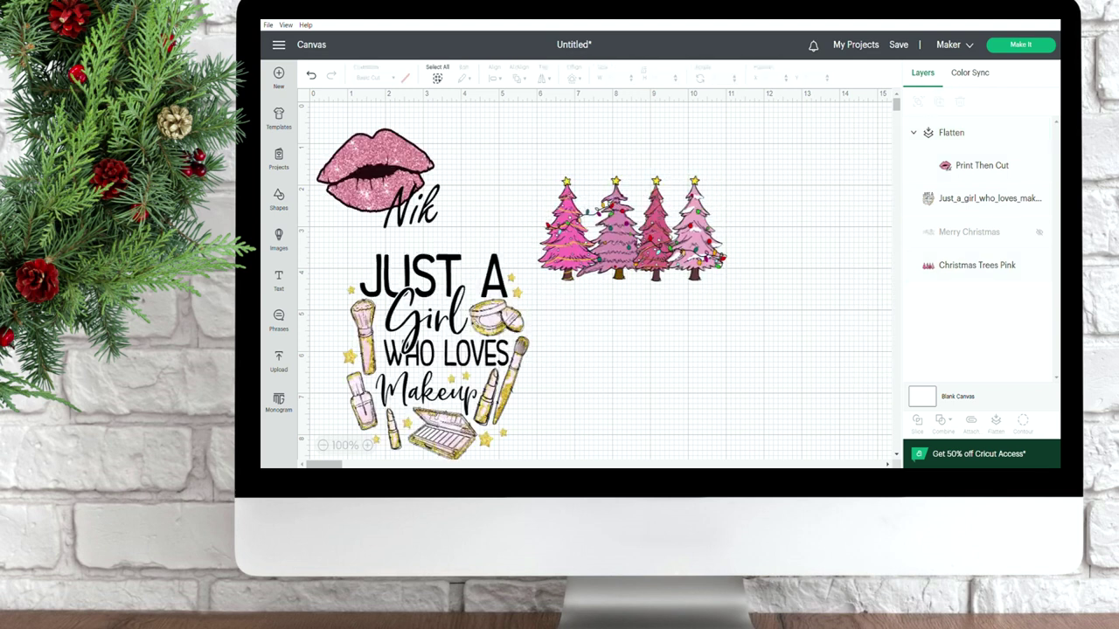
Step: Move the pink trees to the upper right, the makeup design below them, and the lips beside them
left_click_drag(631, 227, 680, 193)
left_click(435, 354)
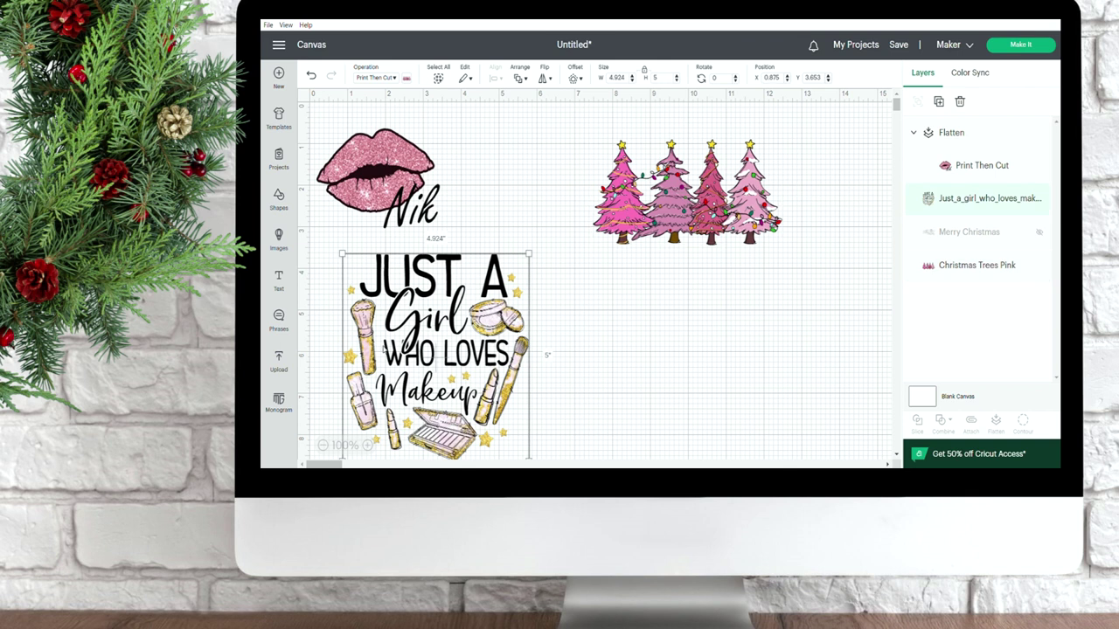
left_click_drag(385, 349, 640, 347)
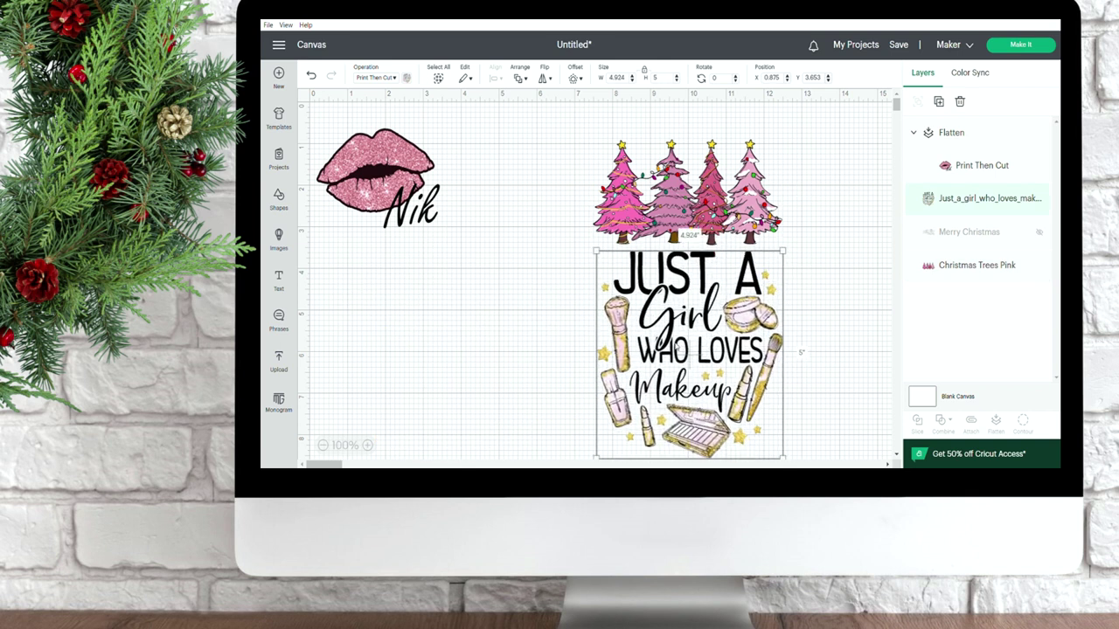
left_click_drag(380, 199, 528, 221)
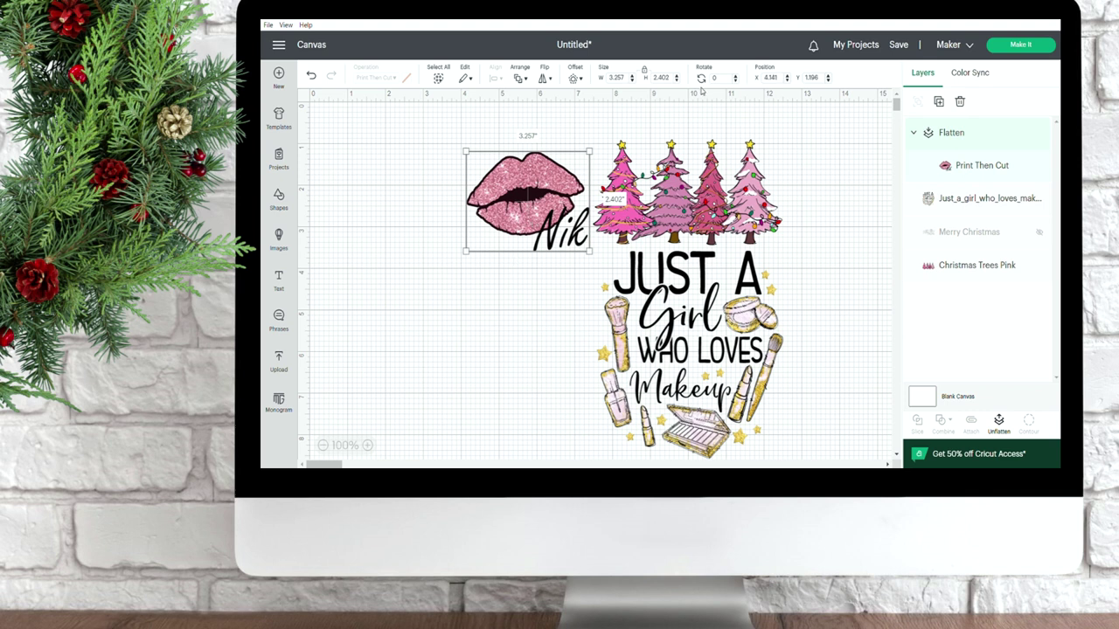
Step: Move the Nik lips from mat 2 onto mat 1 in the mat preview
left_click(1044, 44)
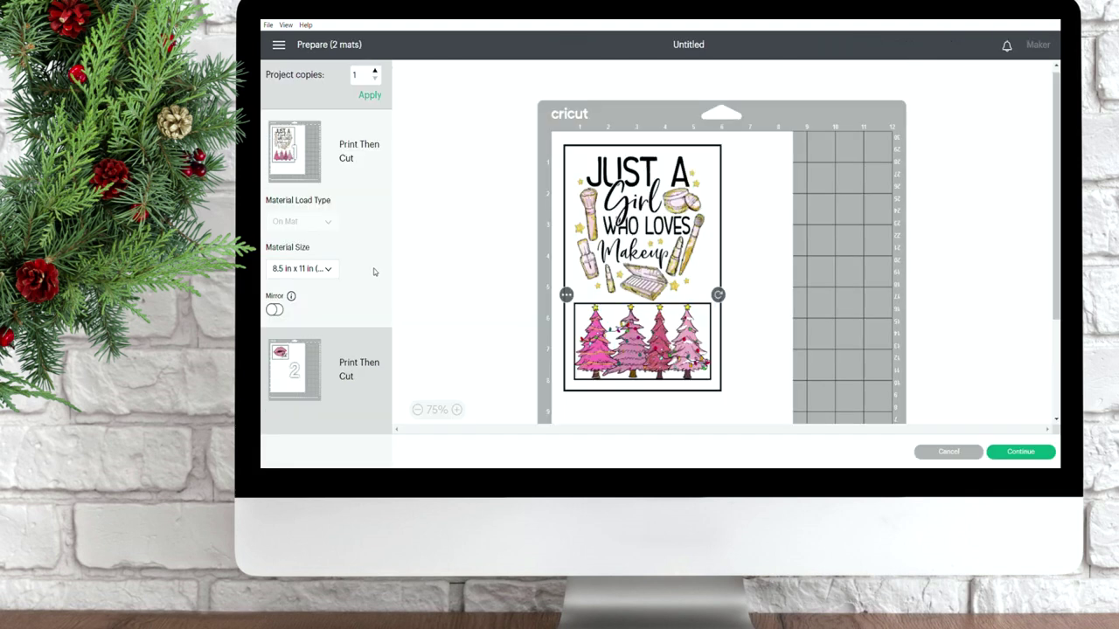
left_click(301, 374)
left_click(566, 147)
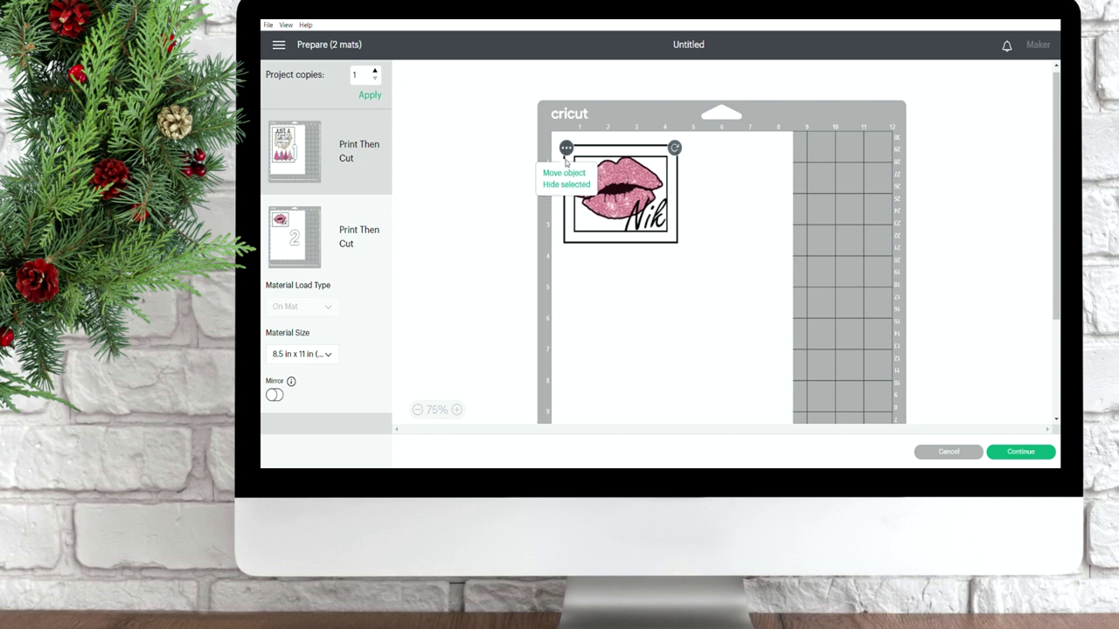
left_click(564, 173)
left_click(521, 175)
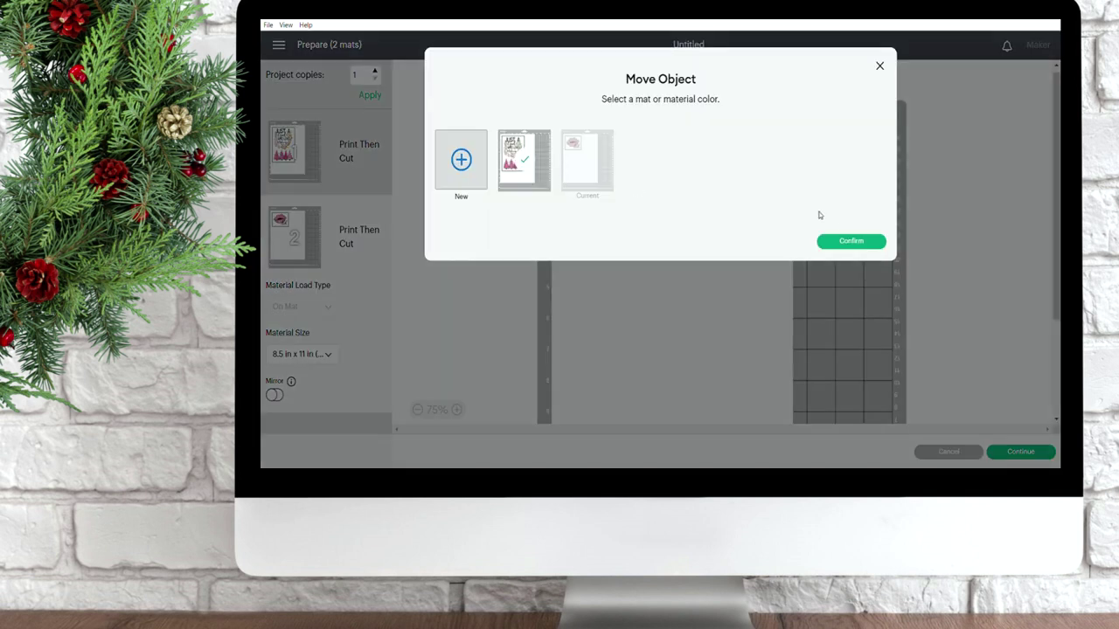
left_click(850, 241)
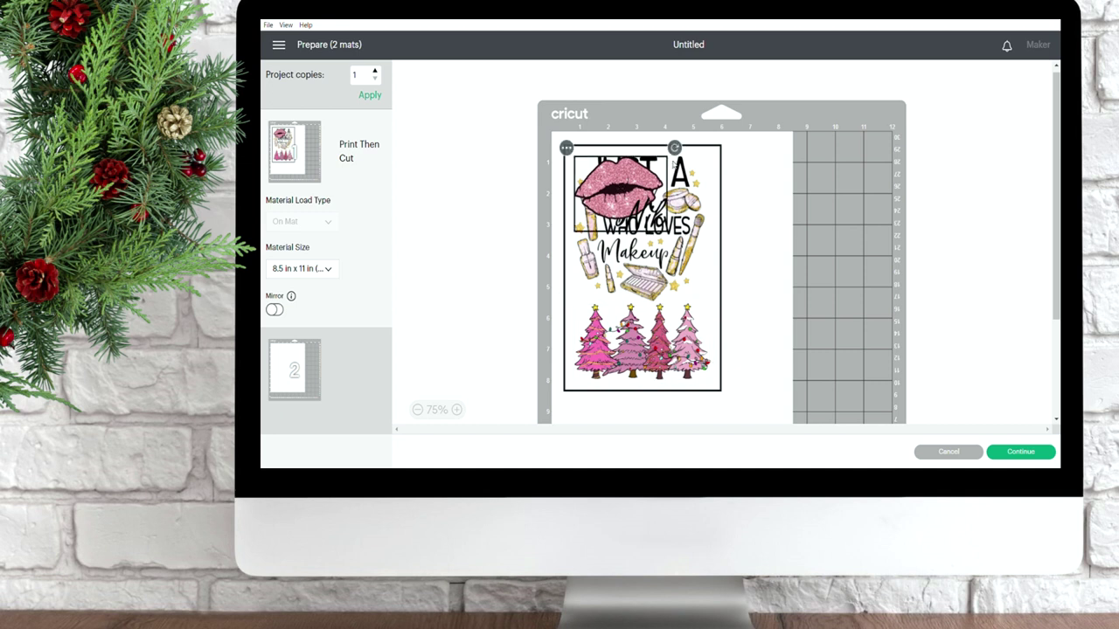
Step: Rotate the lips a quarter turn along the makeup design's right edge and turn Mirror on
left_click_drag(674, 147, 661, 244)
left_click_drag(614, 178, 720, 264)
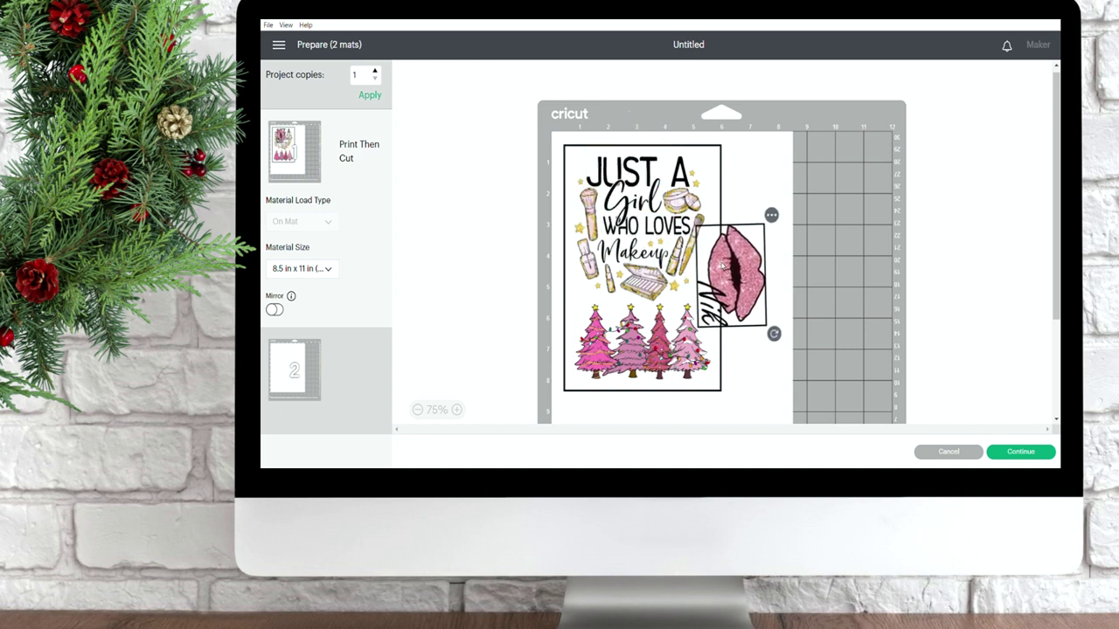
left_click_drag(774, 334, 735, 293)
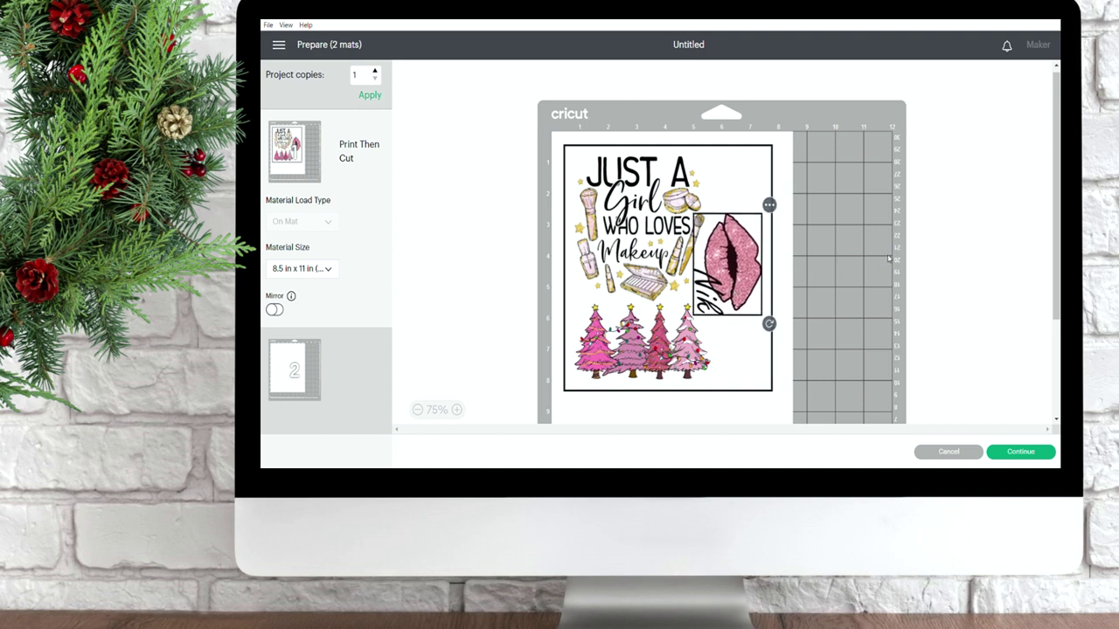
left_click(889, 259)
scroll(761, 242, "down", 2)
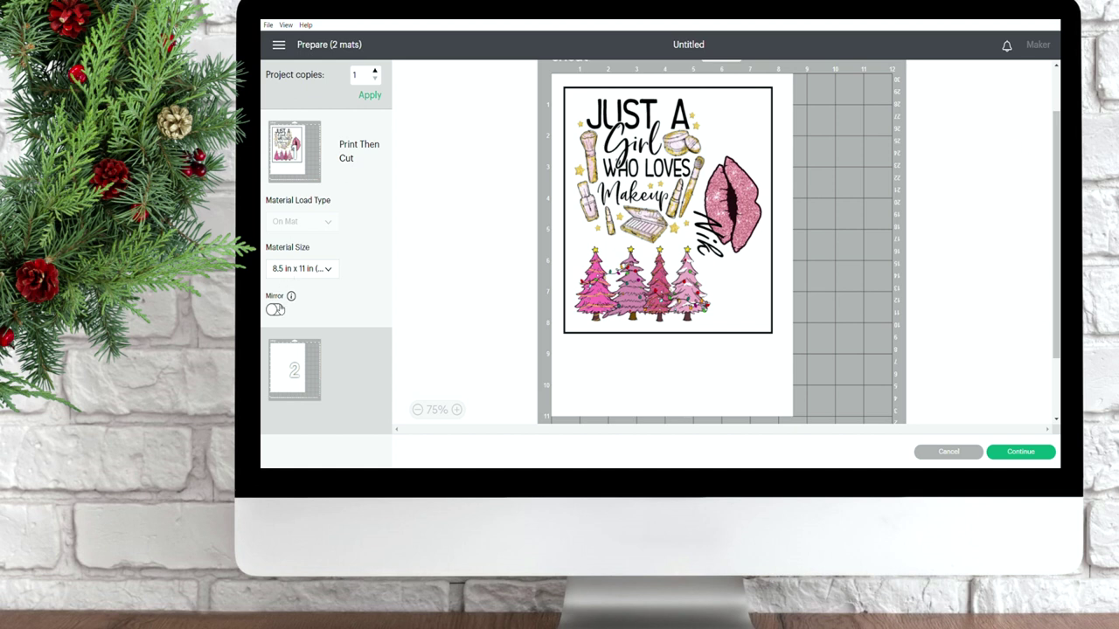
left_click(275, 310)
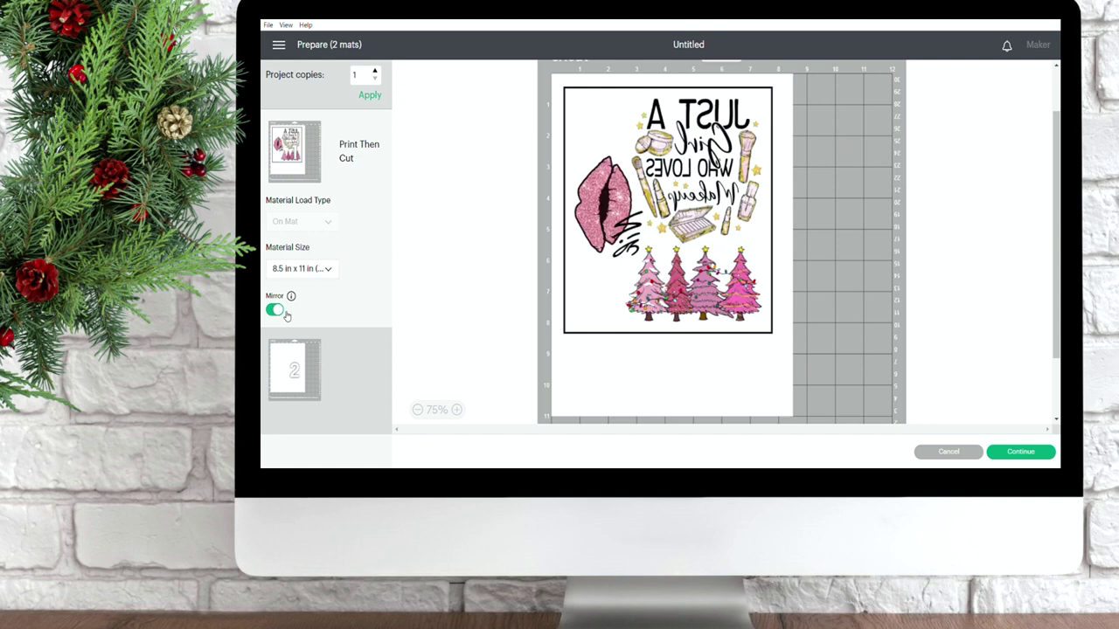
Step: Continue from the mat preview and send the mirrored sheet to the printer
left_click(1019, 452)
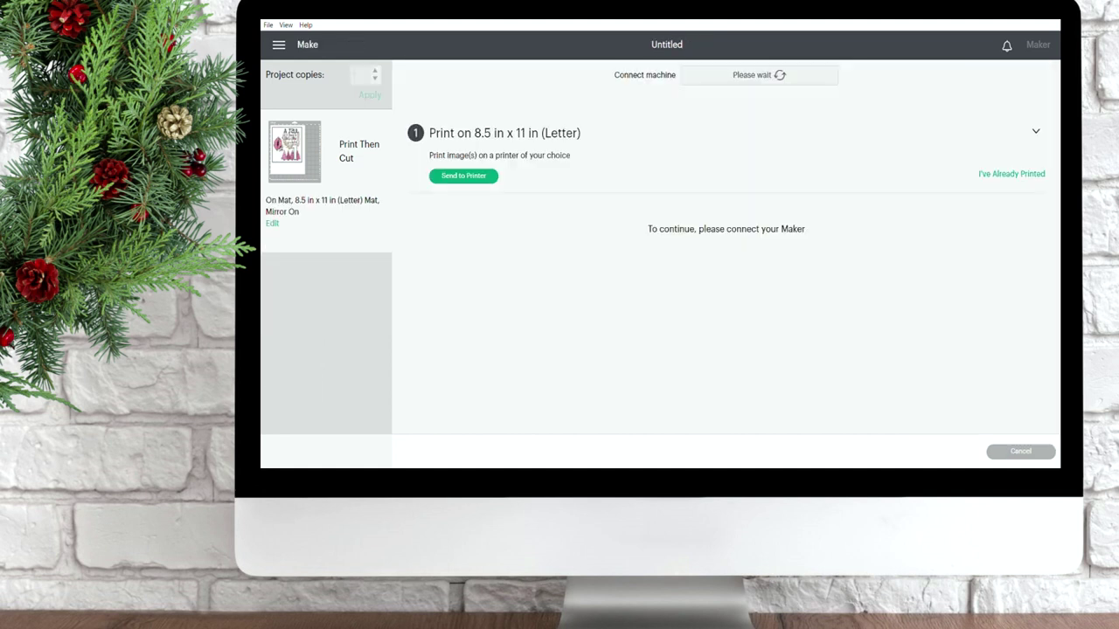
left_click(473, 176)
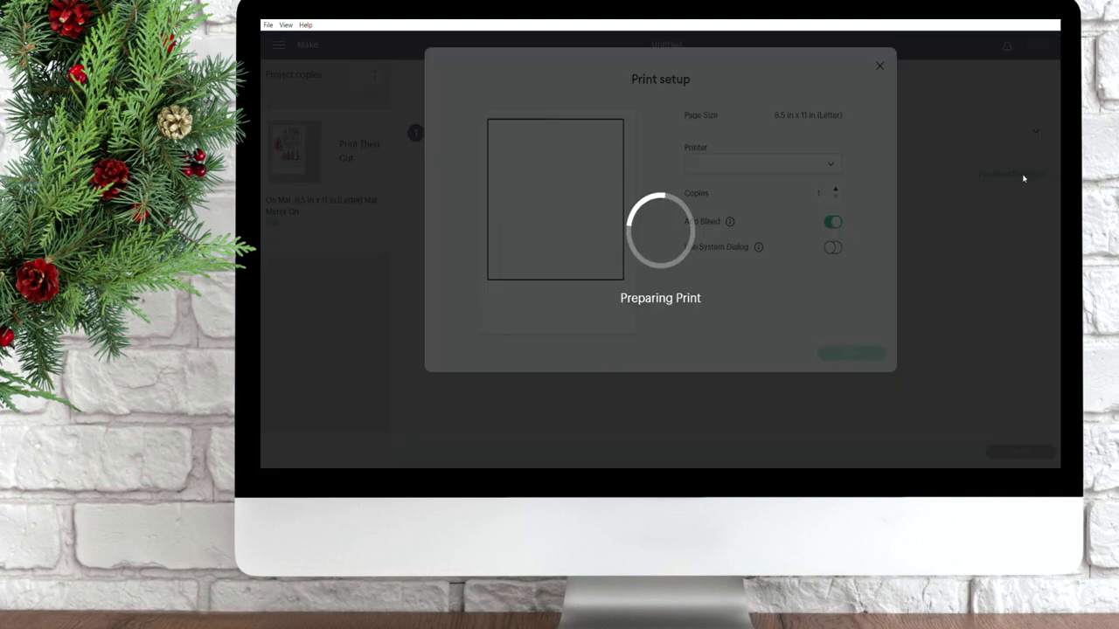